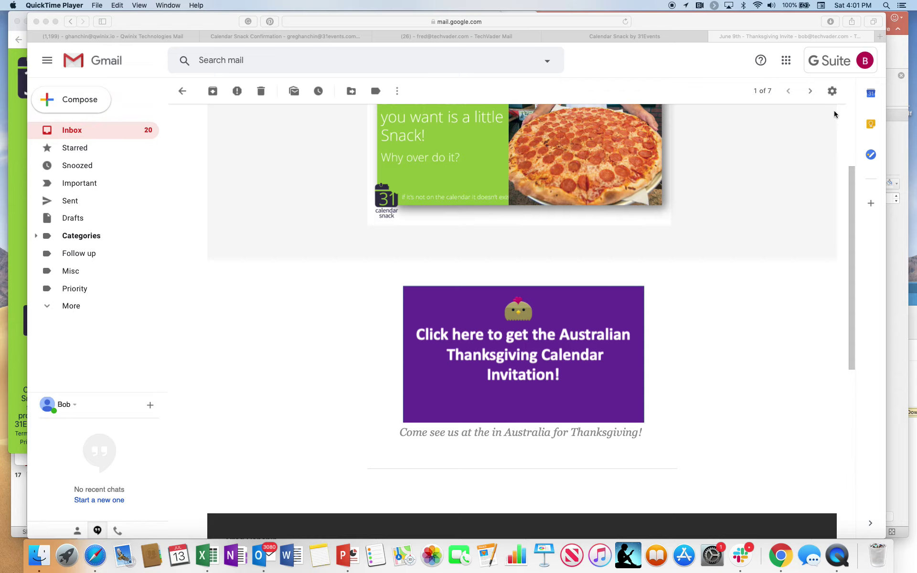
# - Check the menu-bar date and time, then dismiss that panel
pyautogui.click(857, 2)
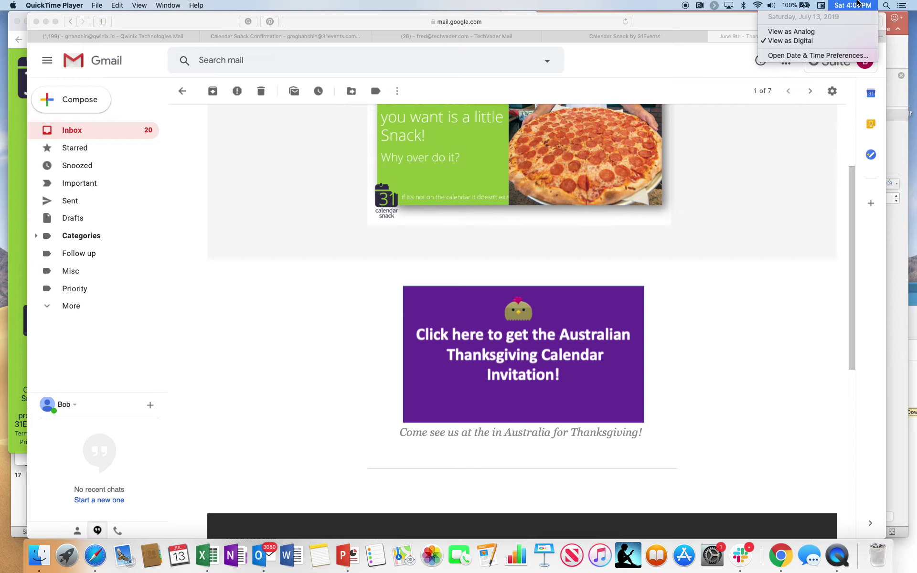
pyautogui.click(752, 311)
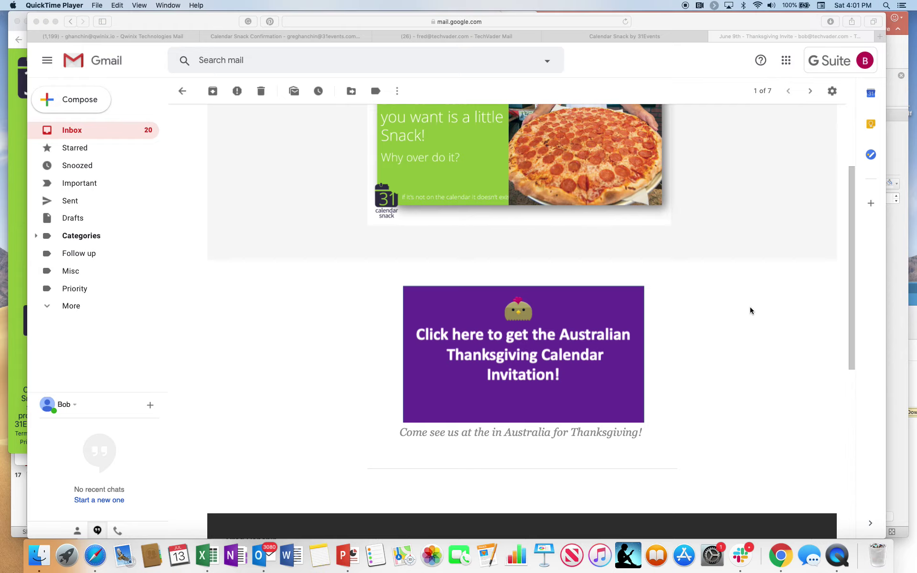
pyautogui.scroll(3, 752, 312)
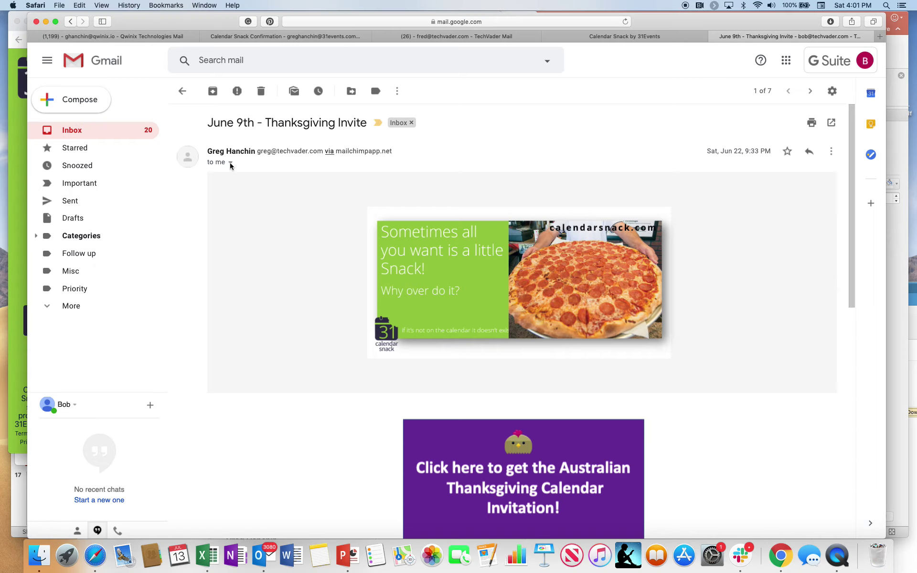
# - Review the invite's sender details and the signed-in account popup, leaving sender details open
pyautogui.click(230, 163)
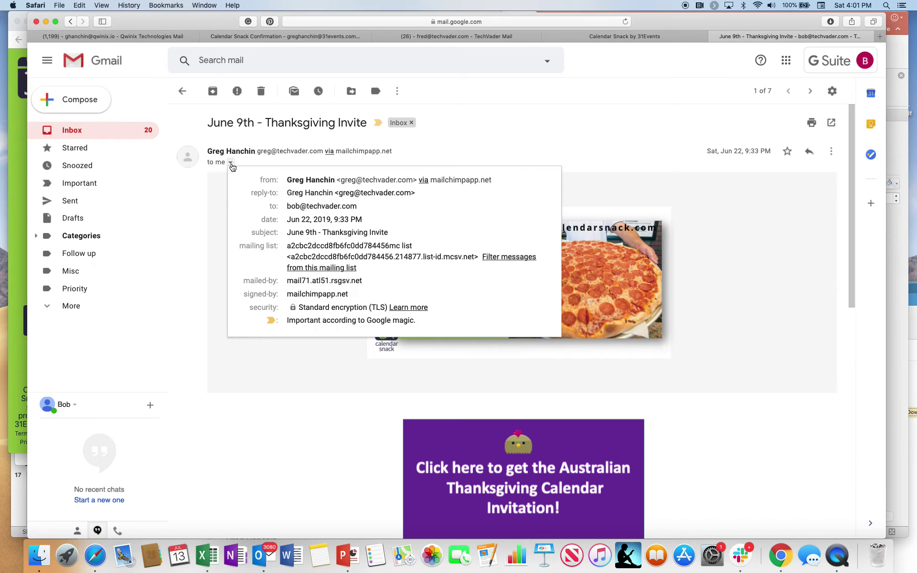
pyautogui.click(472, 144)
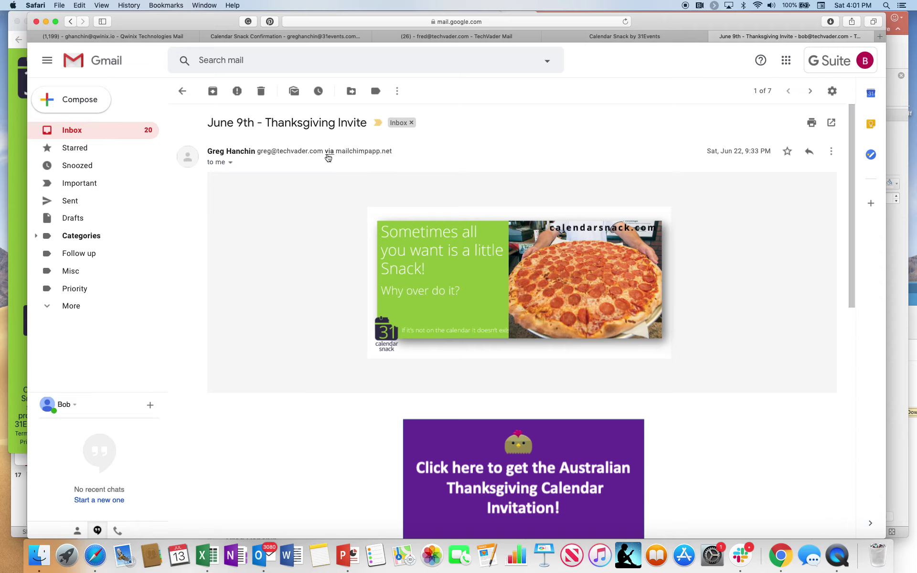
pyautogui.scroll(-1, 459, 303)
pyautogui.scroll(-5, 459, 303)
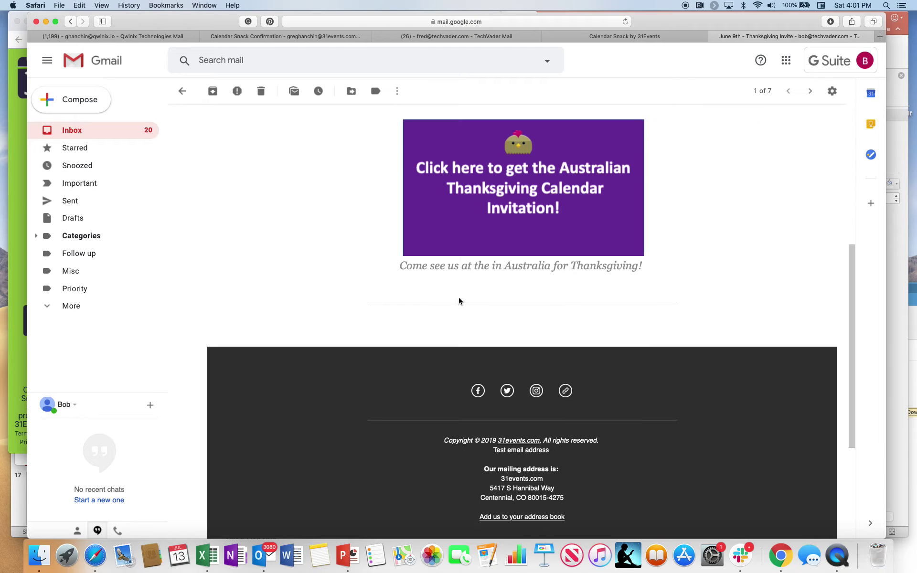
pyautogui.scroll(-4, 486, 316)
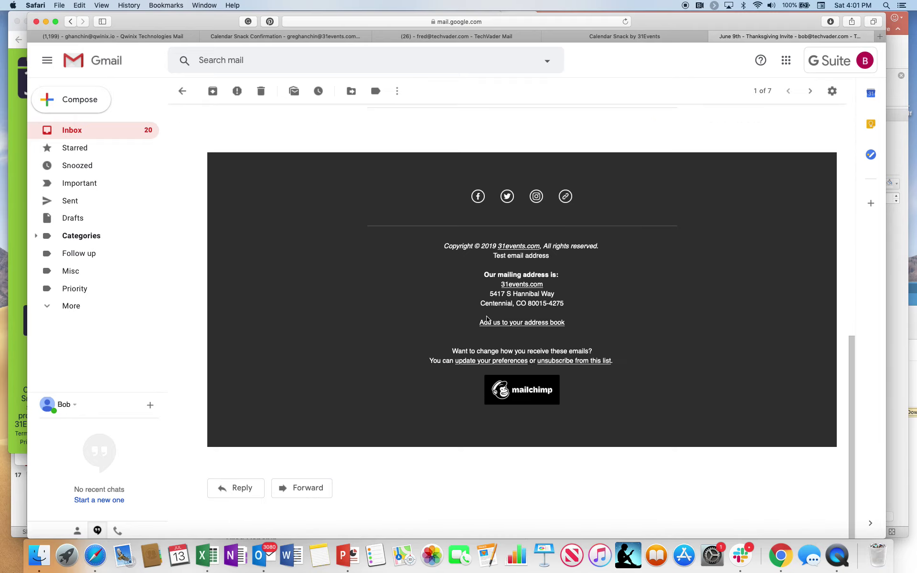
pyautogui.scroll(10, 487, 318)
pyautogui.click(865, 61)
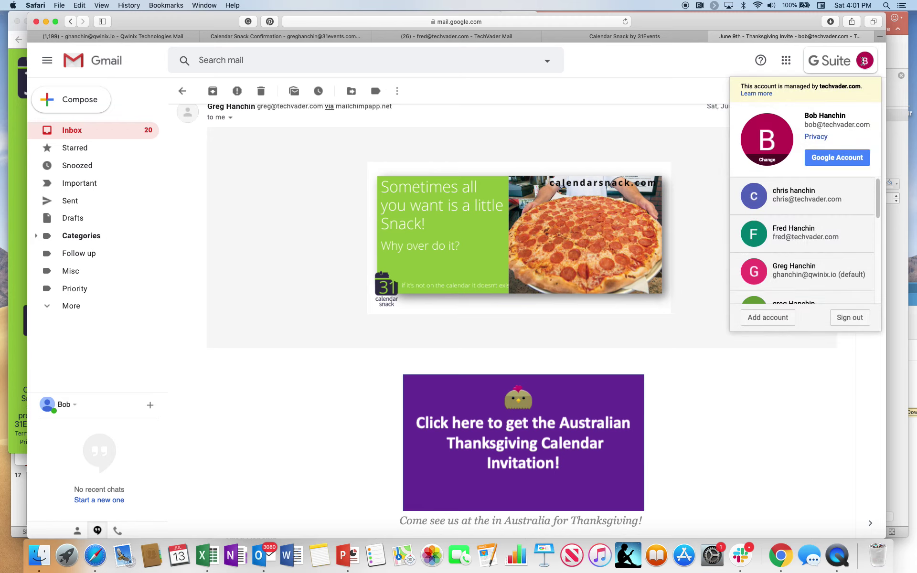
pyautogui.click(232, 338)
pyautogui.scroll(-10, 250, 411)
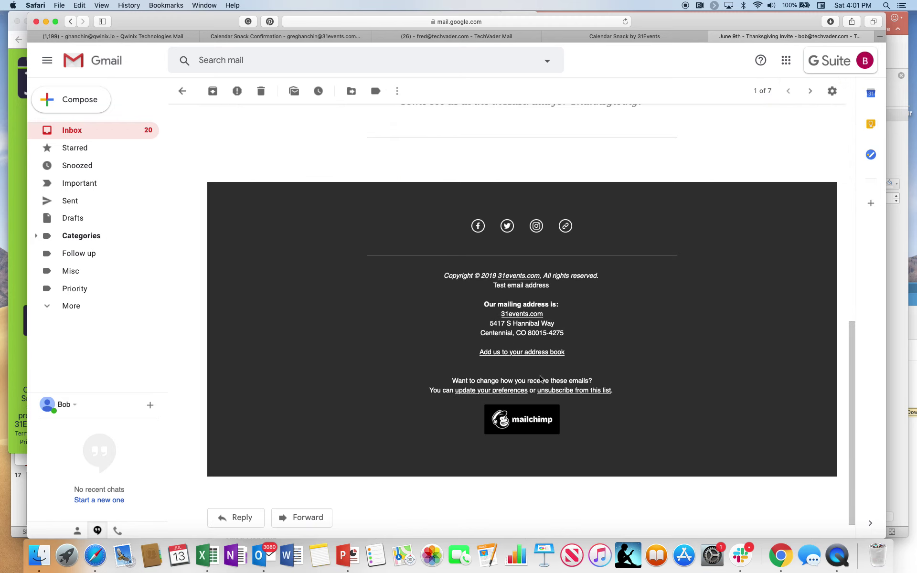
pyautogui.scroll(3, 438, 399)
pyautogui.scroll(5, 439, 399)
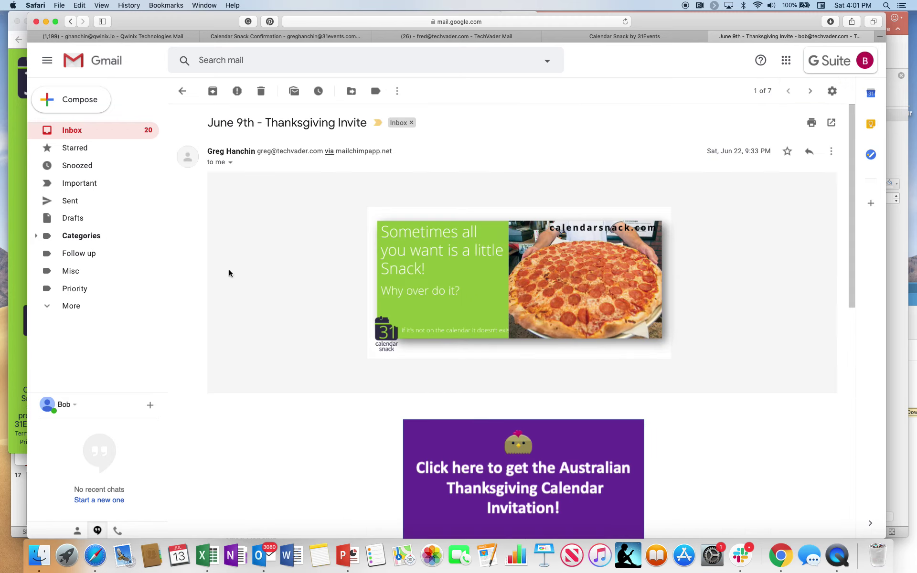
pyautogui.click(230, 163)
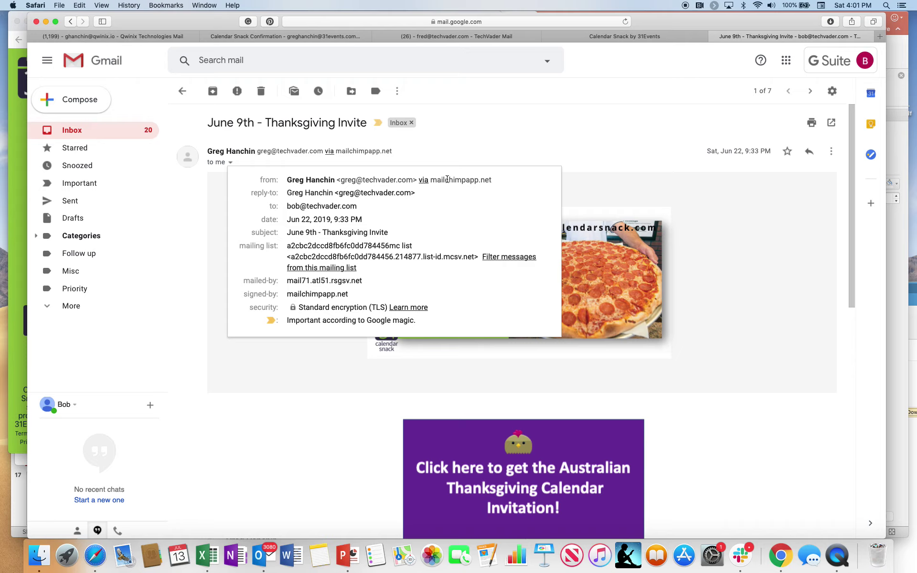
# - Close the sender details and return from Calendar Snack to the Thanksgiving invite email
pyautogui.click(497, 150)
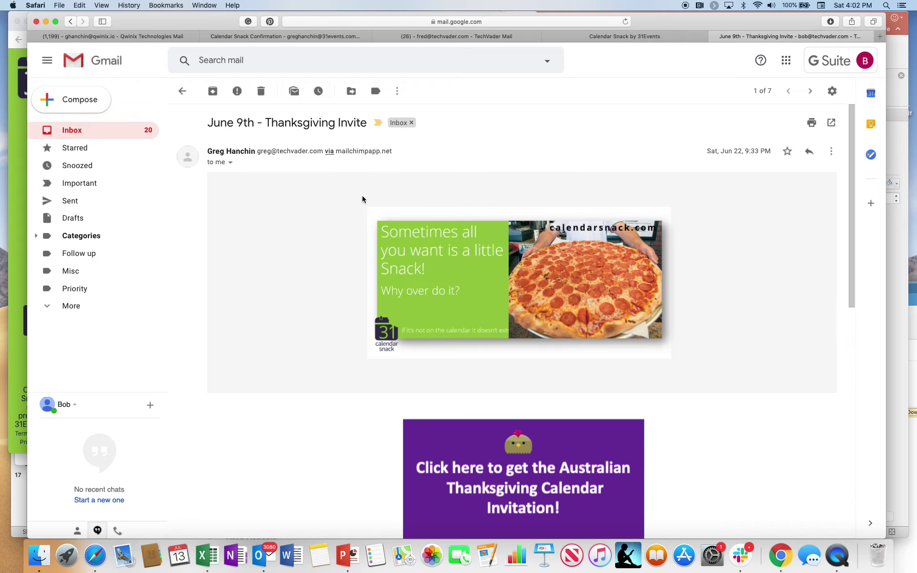
pyautogui.scroll(-3, 250, 435)
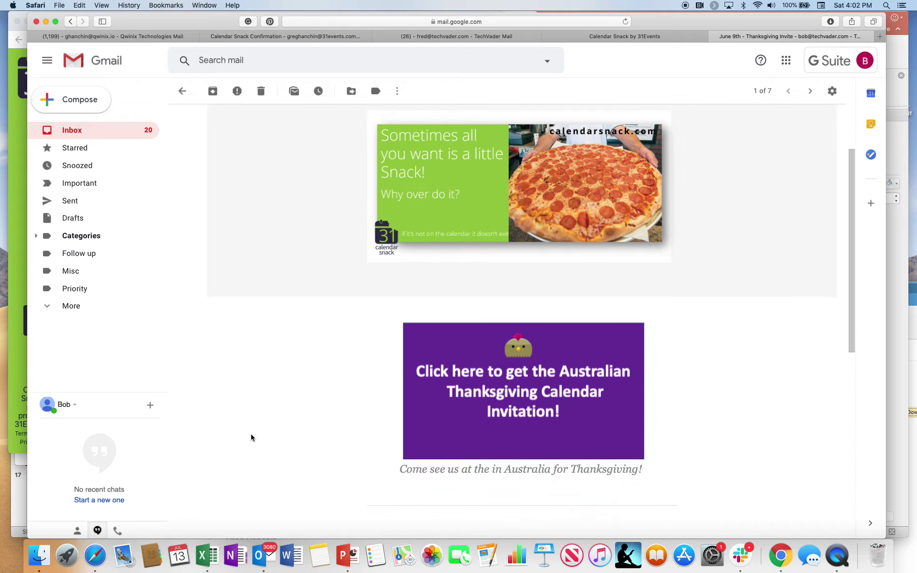
pyautogui.scroll(1, 251, 435)
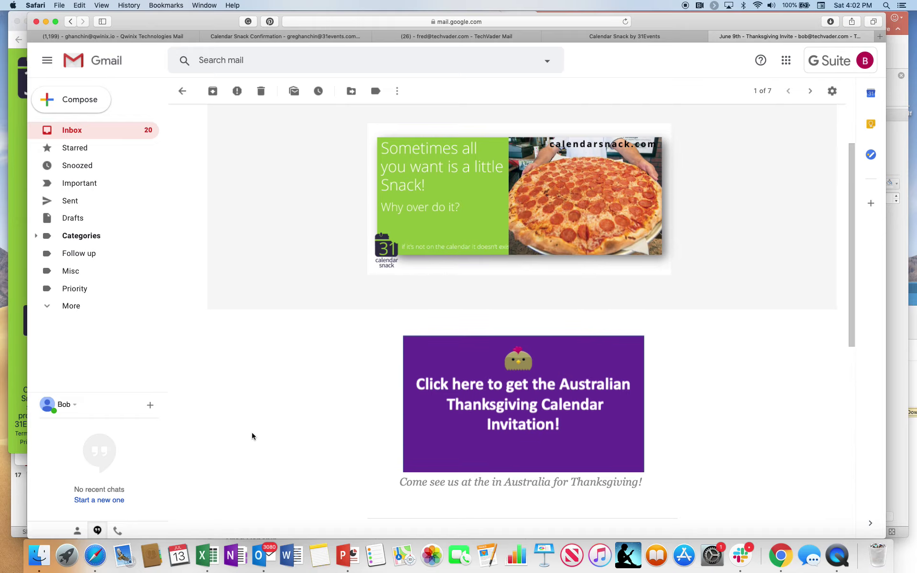
pyautogui.scroll(-5, 252, 435)
pyautogui.scroll(5, 252, 435)
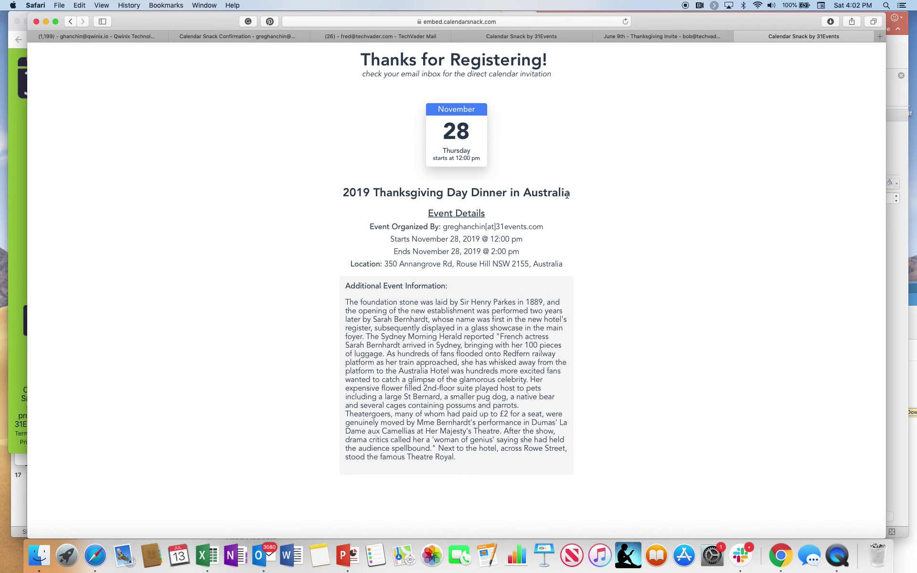
pyautogui.click(644, 36)
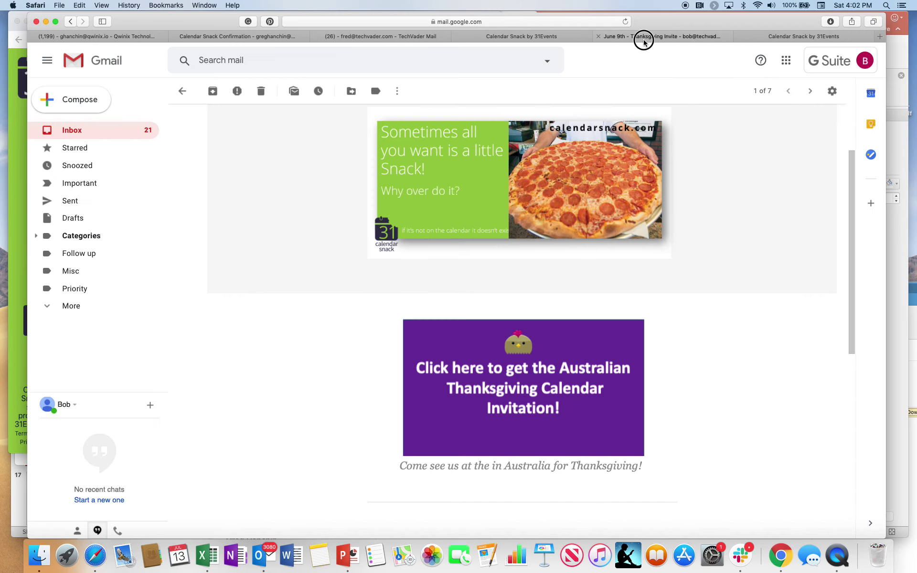
# - Open the '2019 Thanksgiving Day Dinner in Australia' invite from the inbox and RSVP Yes
pyautogui.click(91, 134)
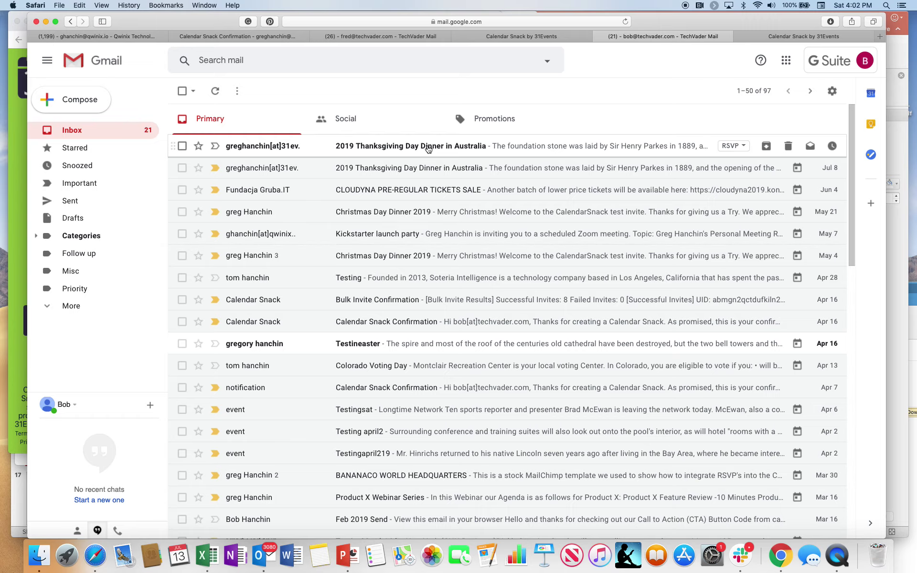
pyautogui.click(428, 147)
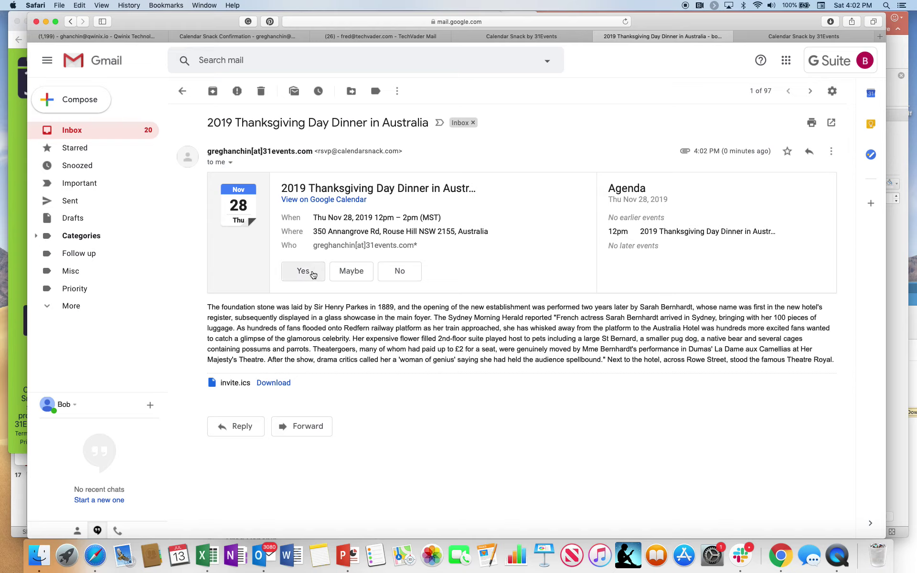
pyautogui.click(312, 271)
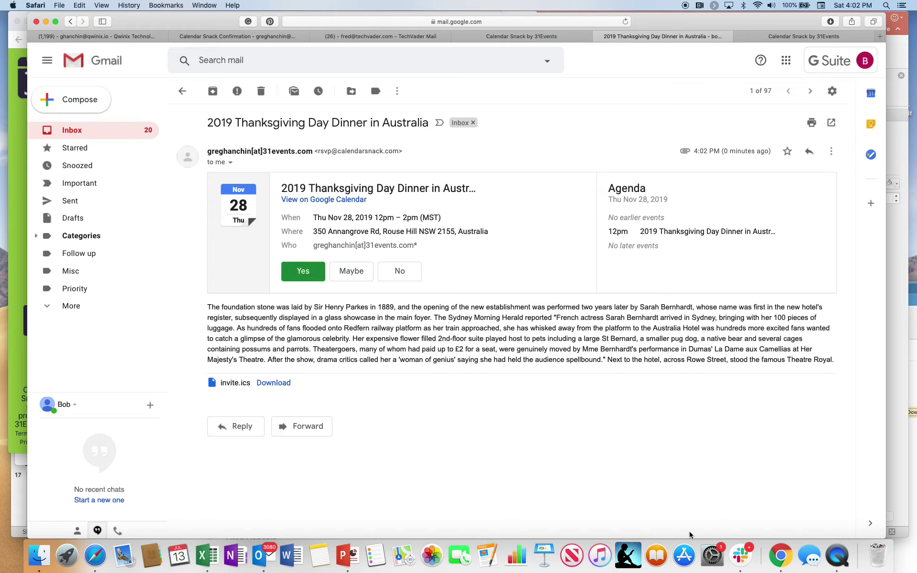
# - Bring the Calendar Snack event report forward, enlarge it, and reopen the RSVP report
pyautogui.click(781, 556)
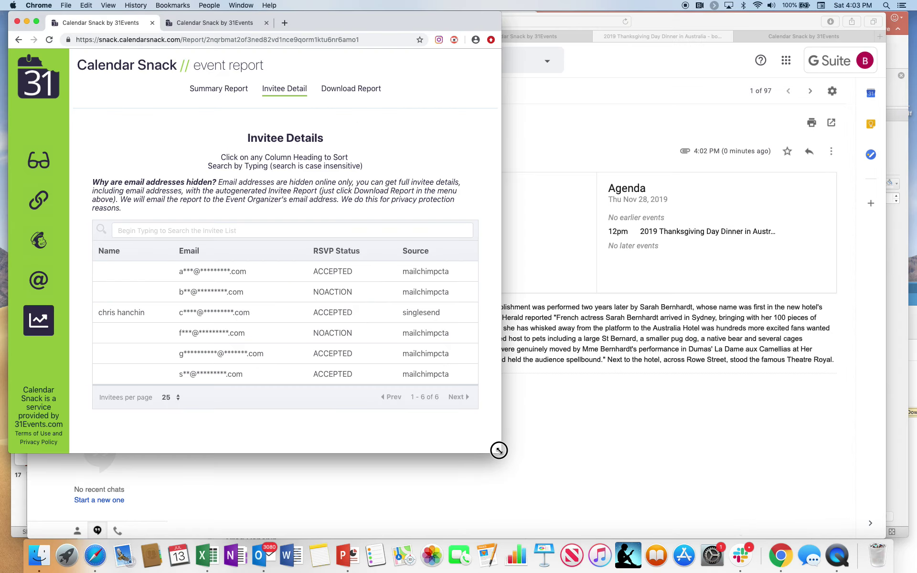
pyautogui.moveTo(499, 450)
pyautogui.mouseDown()
pyautogui.moveTo(669, 485)
pyautogui.moveTo(767, 478)
pyautogui.mouseUp()
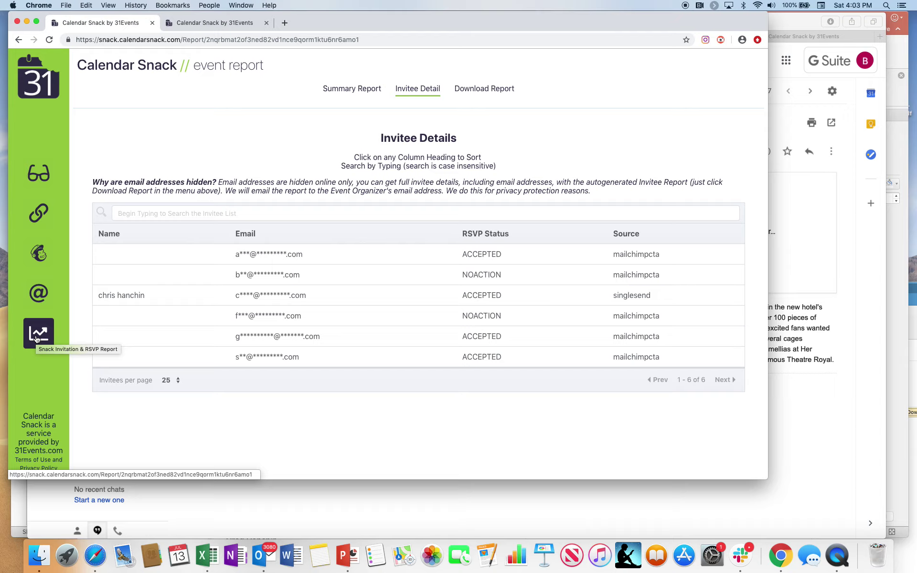
pyautogui.click(37, 338)
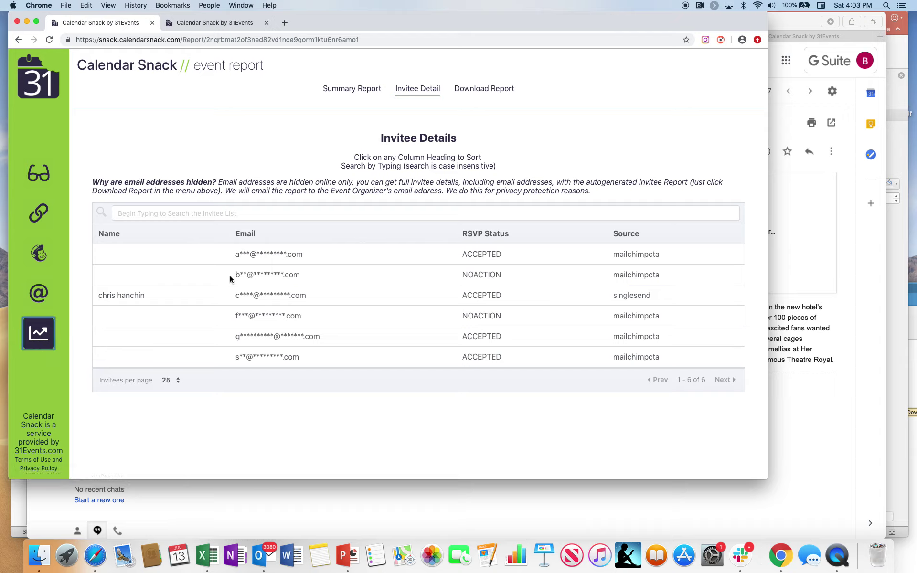
pyautogui.moveTo(233, 275); pyautogui.dragTo(318, 275)
pyautogui.click(486, 285)
# - Reload the report and highlight the second invitee's ACCEPTED status under Invitee Detail
pyautogui.click(386, 38)
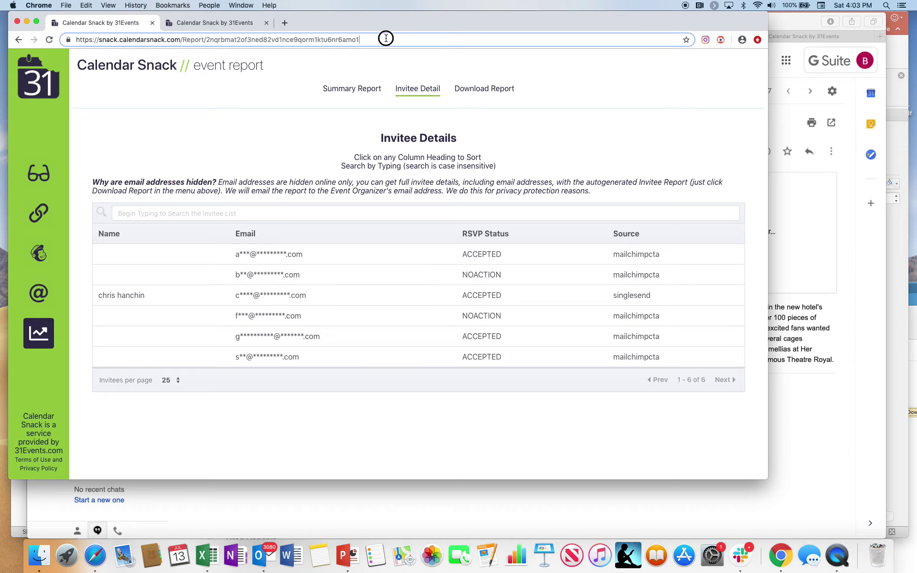
pyautogui.press('Return')
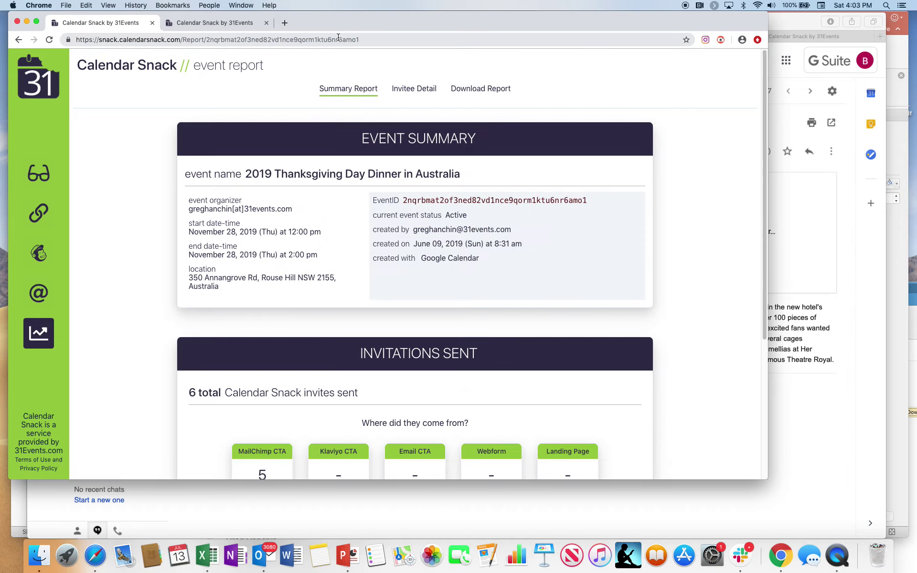
pyautogui.click(416, 90)
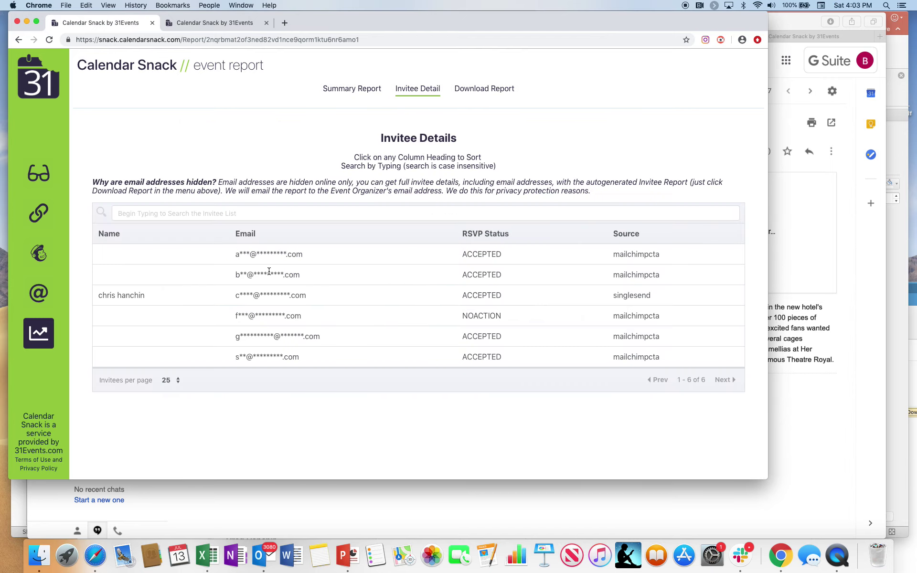
pyautogui.doubleClick(472, 276)
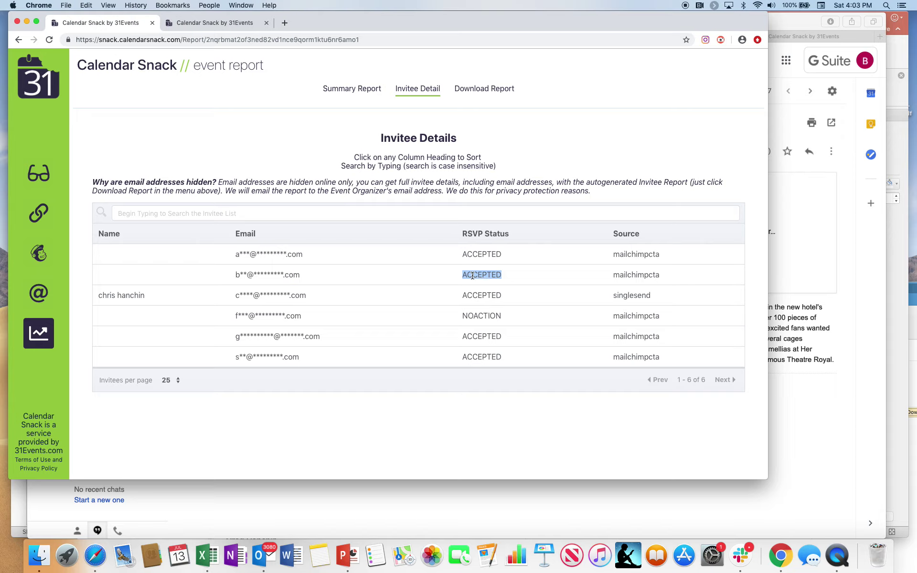